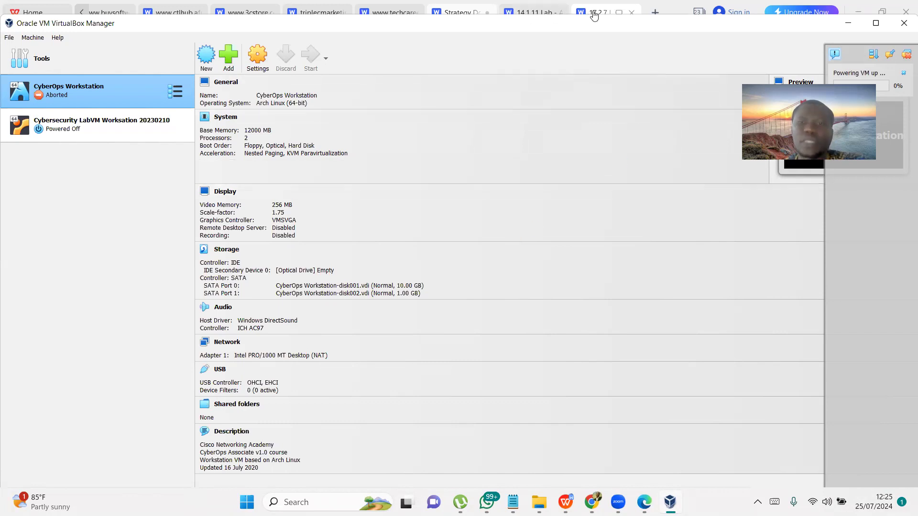
# Check the booting CyberOps Workstation virtual machine, and minimize its window and the document window
pyautogui.moveTo(594, 16); pyautogui.dragTo(593, 149)
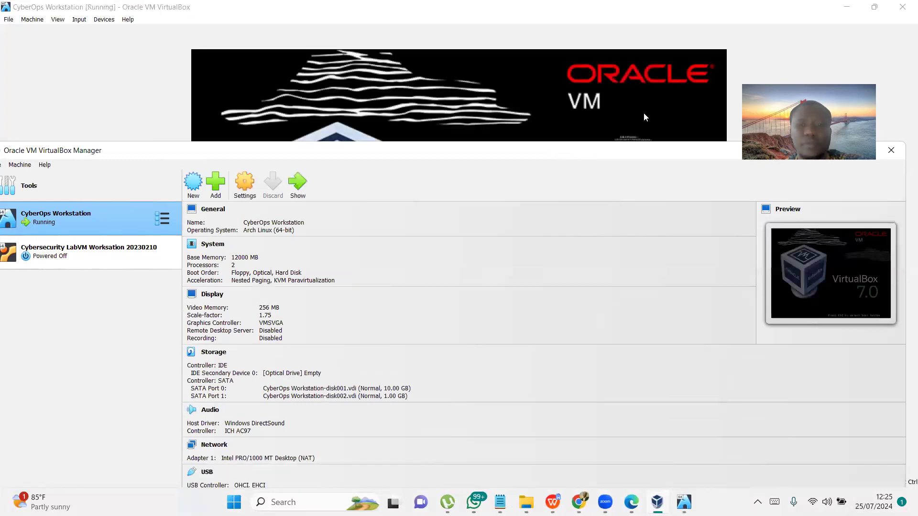
pyautogui.click(704, 85)
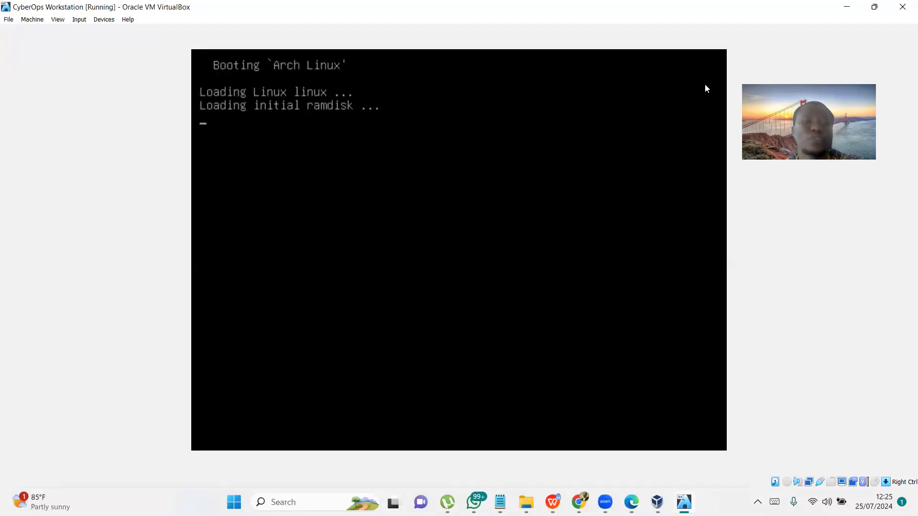
pyautogui.click(847, 6)
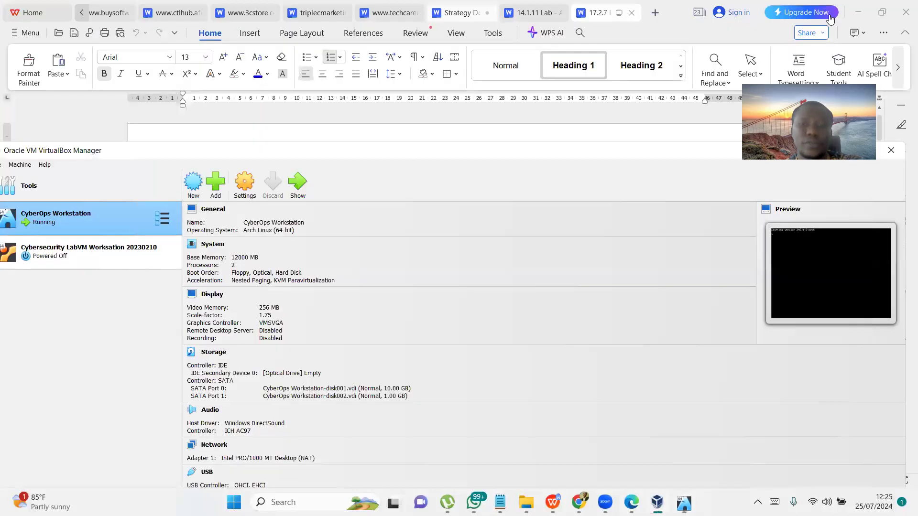
pyautogui.click(858, 10)
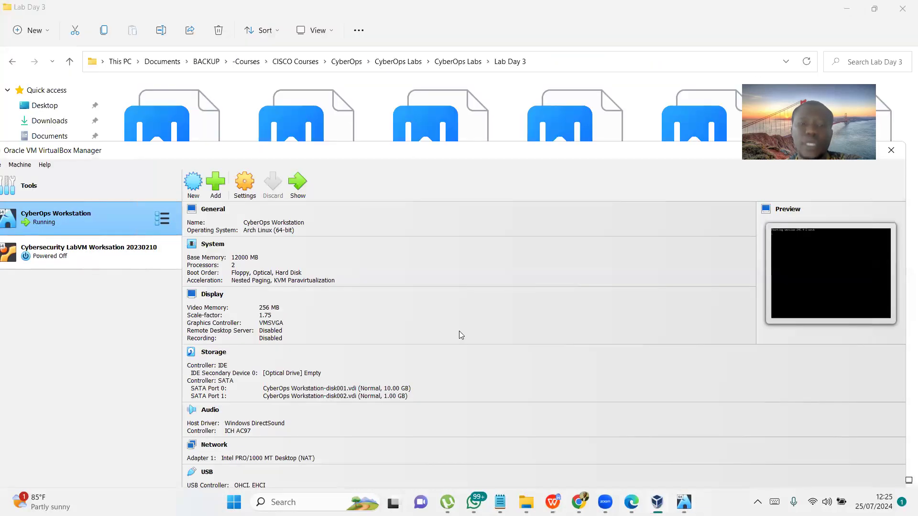
# Switch to Chrome and enter the address soutechhosting.com/ in a new browser window
pyautogui.moveTo(579, 502)
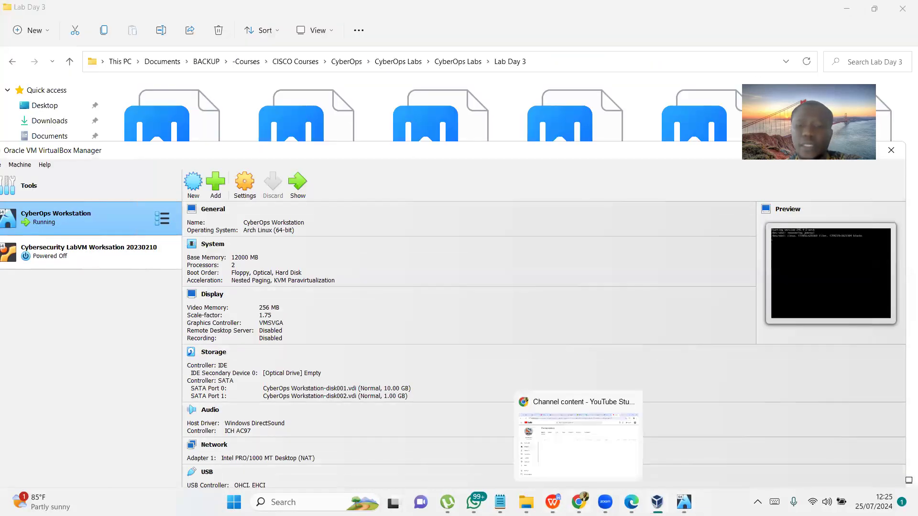
pyautogui.click(589, 471)
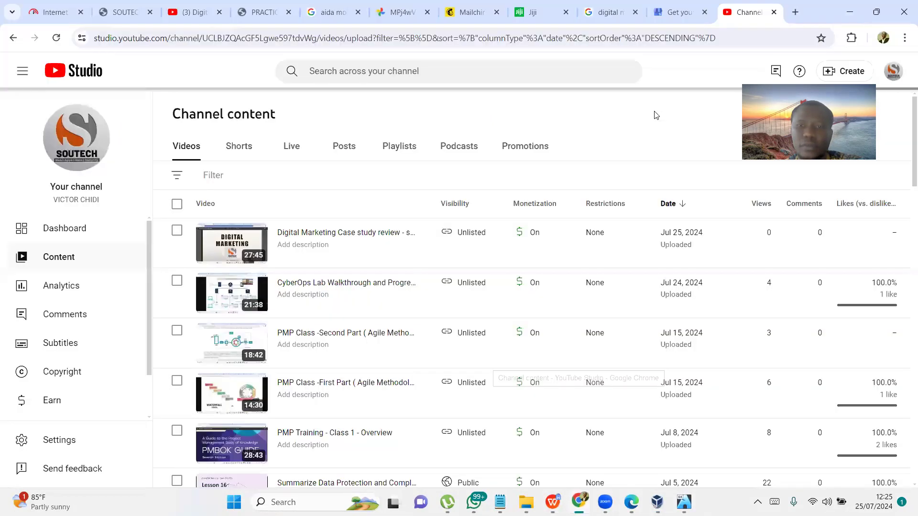
pyautogui.click(795, 12)
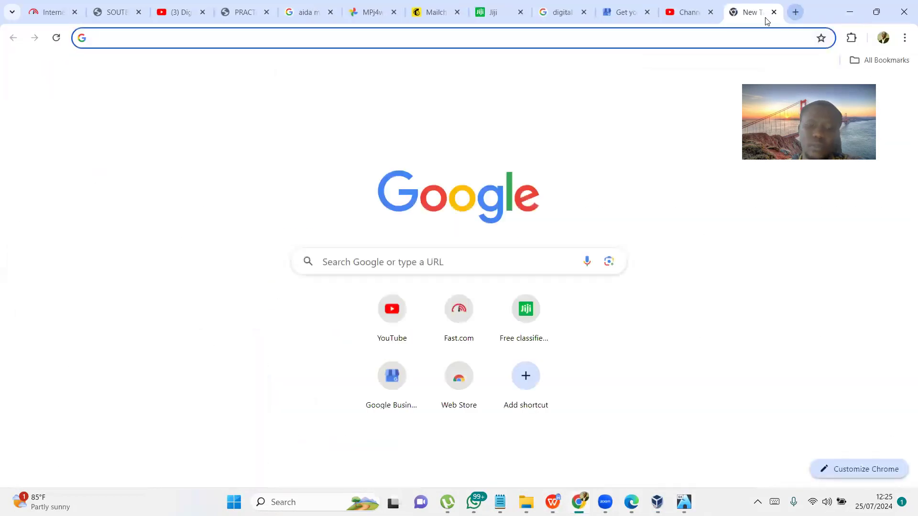
pyautogui.hotkey('ctrl', 'n')
pyautogui.write('sou')
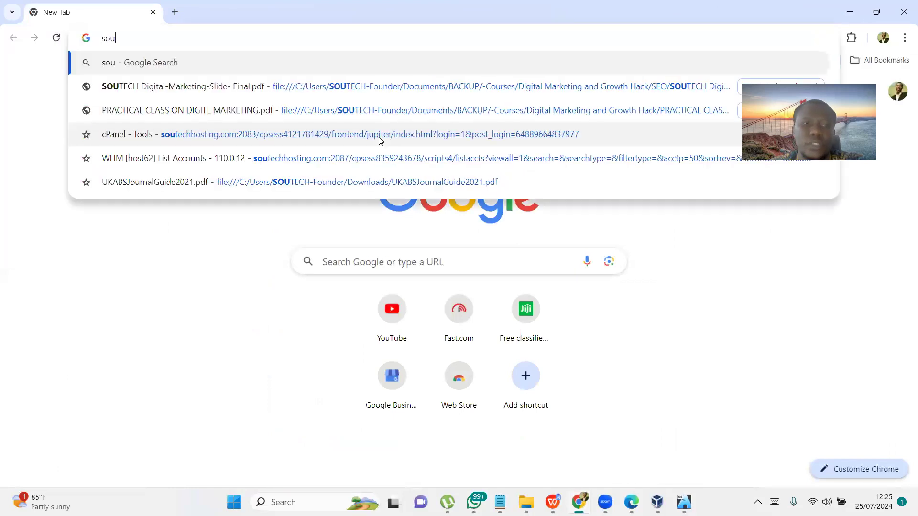
pyautogui.write('techhosting.com/')
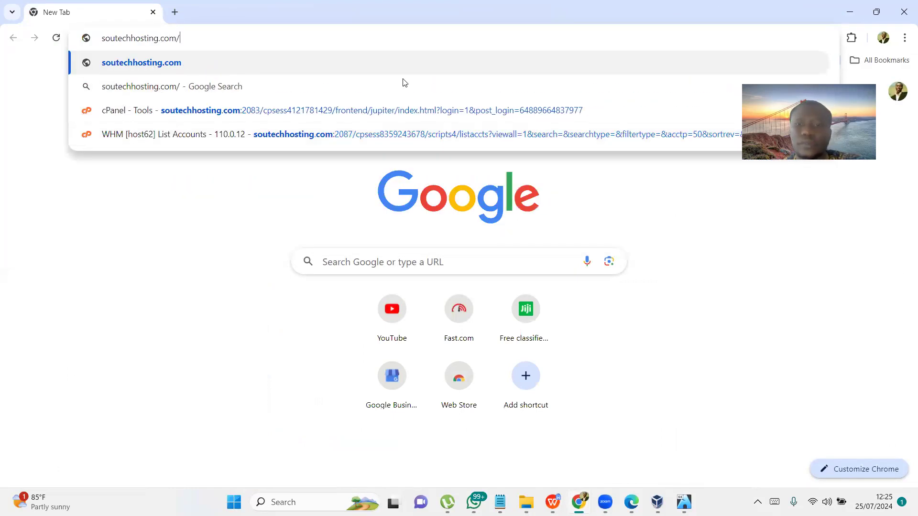
pyautogui.hotkey('alt', 'Tab')
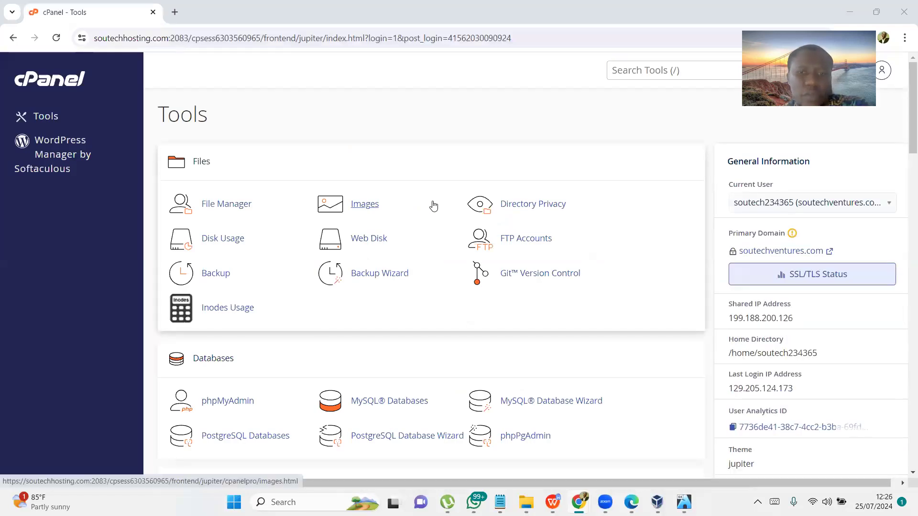
# Look through the cPanel tool categories and open File Manager from the Files group
pyautogui.scroll(-5, 434, 205)
pyautogui.scroll(5, 431, 208)
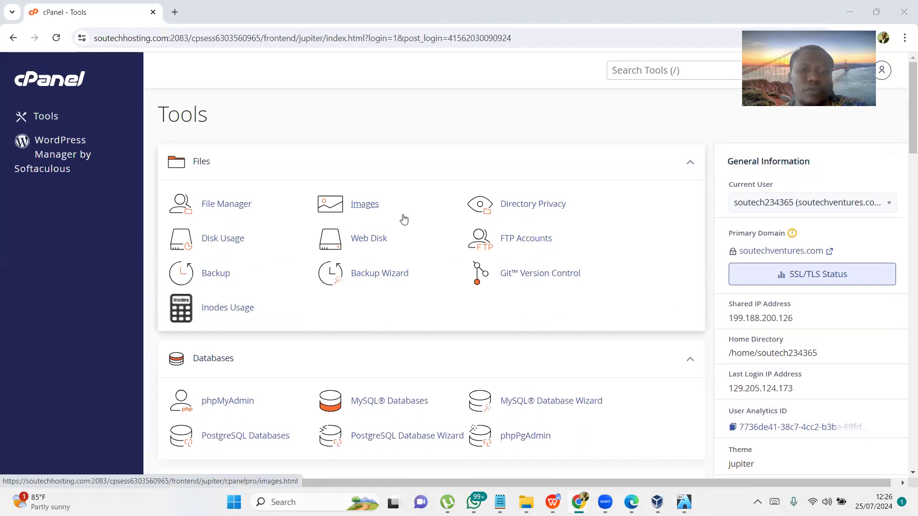
pyautogui.scroll(-15, 404, 219)
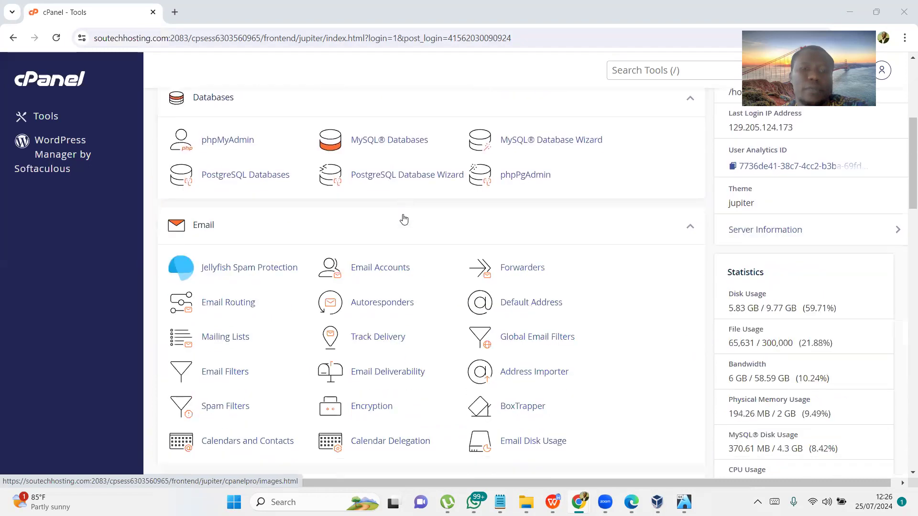
pyautogui.scroll(-13, 404, 219)
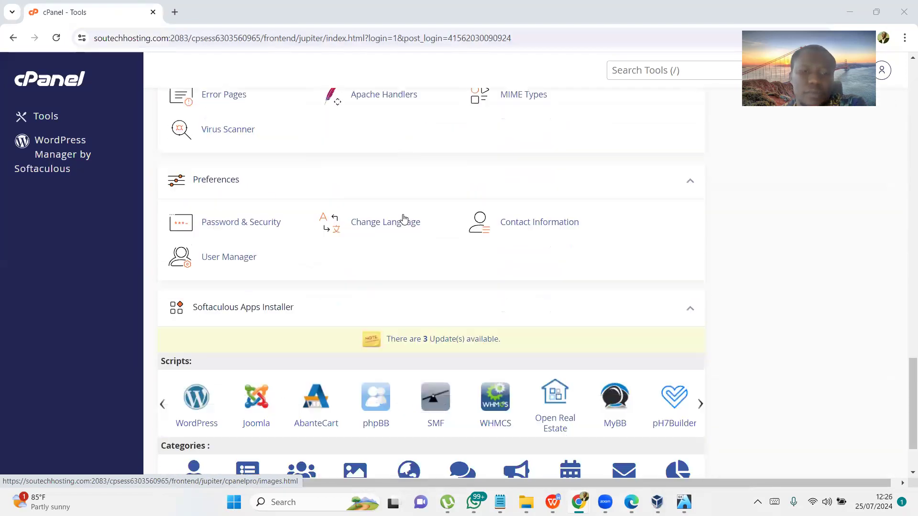
pyautogui.scroll(6, 391, 218)
pyautogui.scroll(20, 391, 217)
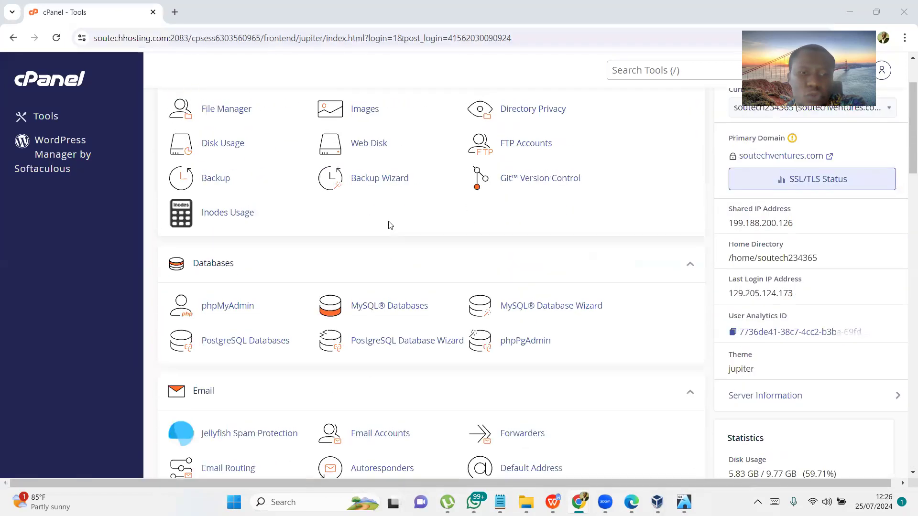
pyautogui.click(240, 206)
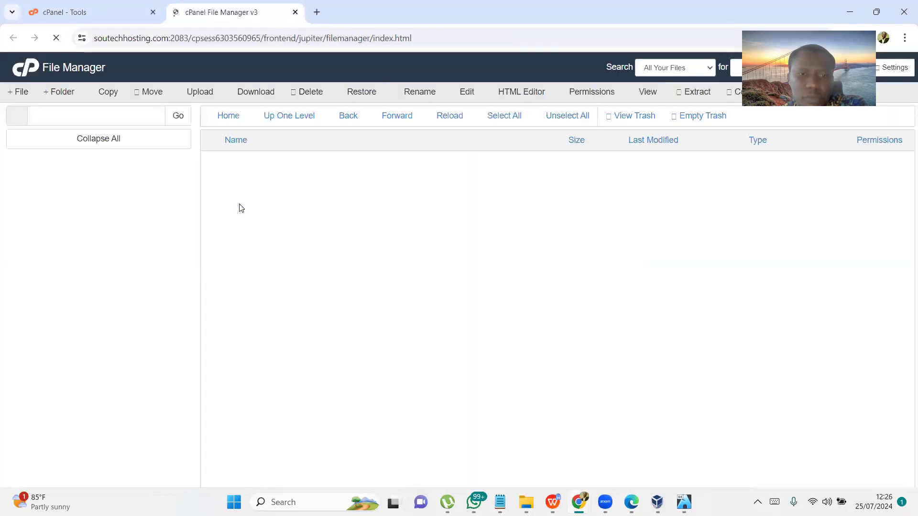
# View the contents of the logs folder and return to the home directory
pyautogui.scroll(-7, 362, 288)
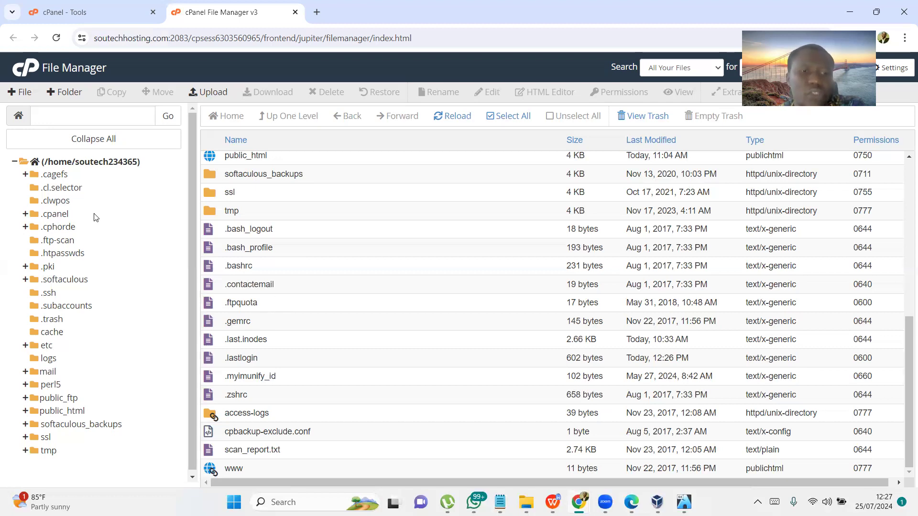
pyautogui.click(44, 359)
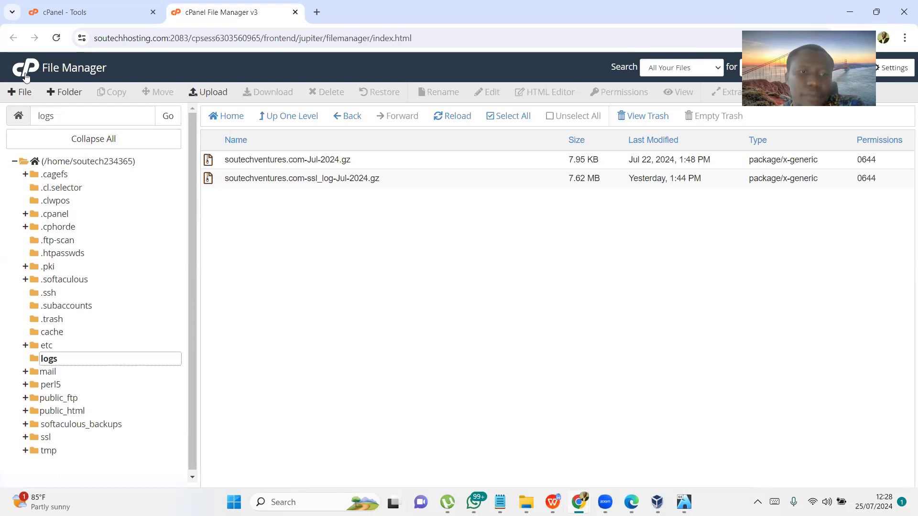
pyautogui.click(309, 123)
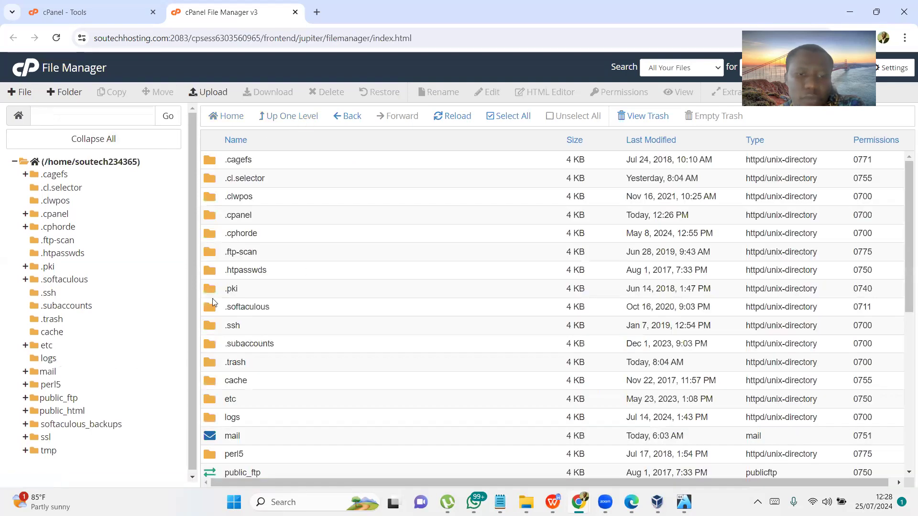
# Open the www directory and examine its folders and files for server log files
pyautogui.scroll(-7, 291, 431)
pyautogui.doubleClick(259, 469)
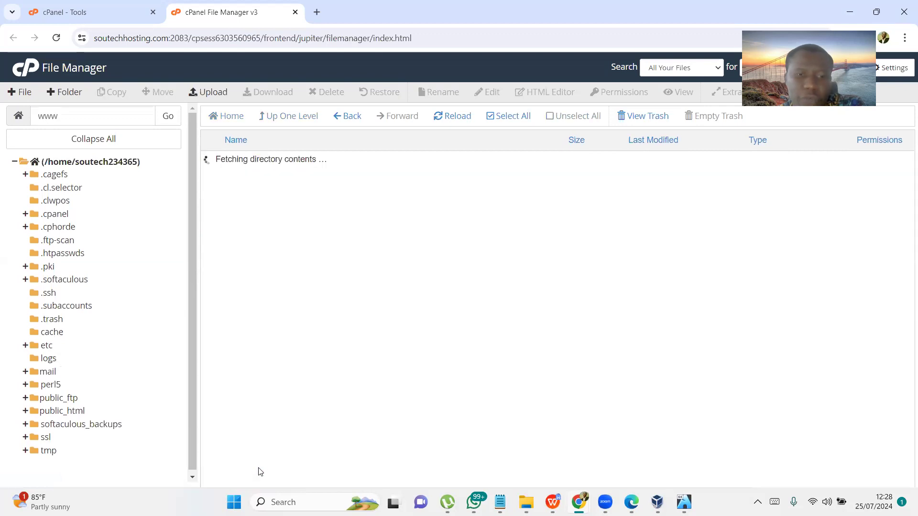
pyautogui.scroll(-5, 314, 293)
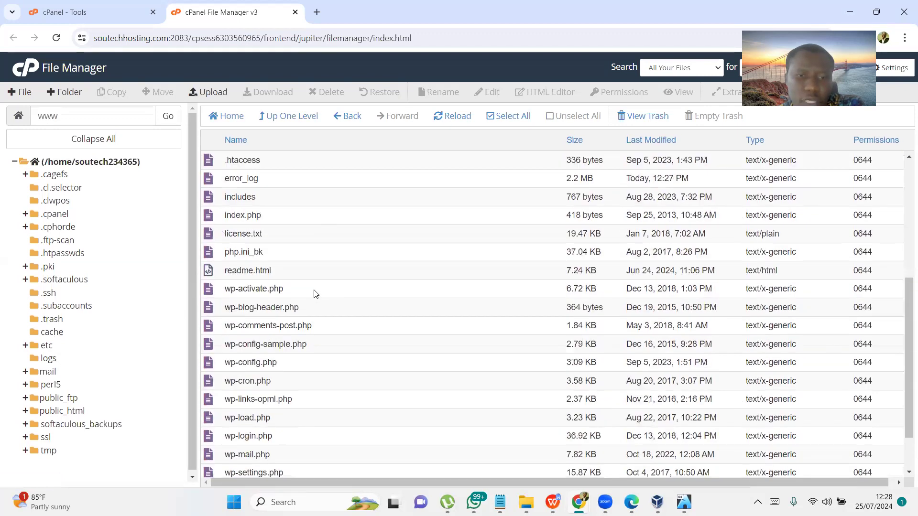
pyautogui.scroll(-1, 314, 293)
pyautogui.scroll(7, 315, 293)
pyautogui.scroll(-4, 314, 293)
pyautogui.scroll(3, 314, 293)
pyautogui.scroll(1, 314, 294)
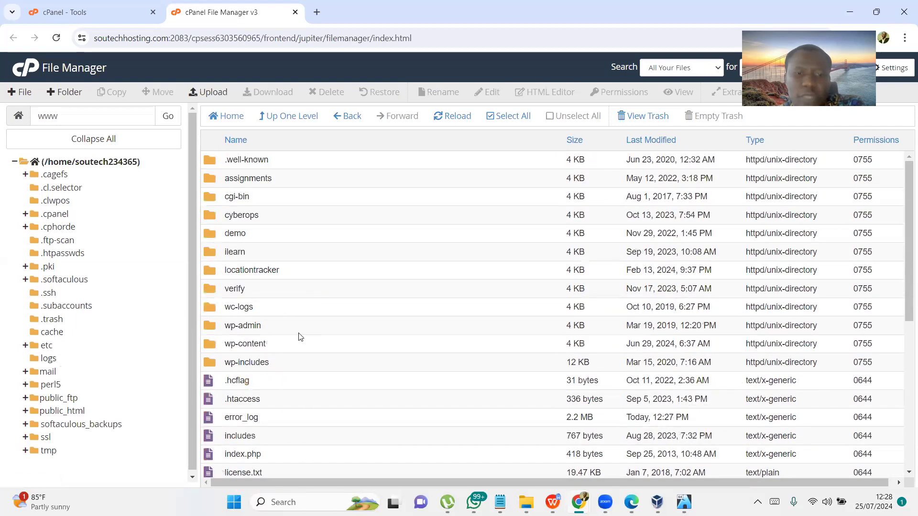
pyautogui.scroll(-4, 301, 335)
pyautogui.scroll(1, 300, 335)
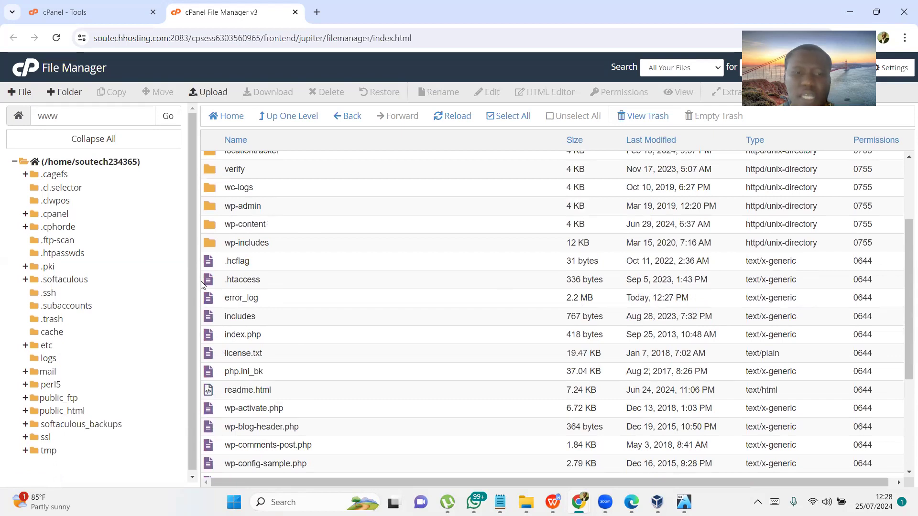
# Select the error_log file in the www directory and examine its entry
pyautogui.click(487, 296)
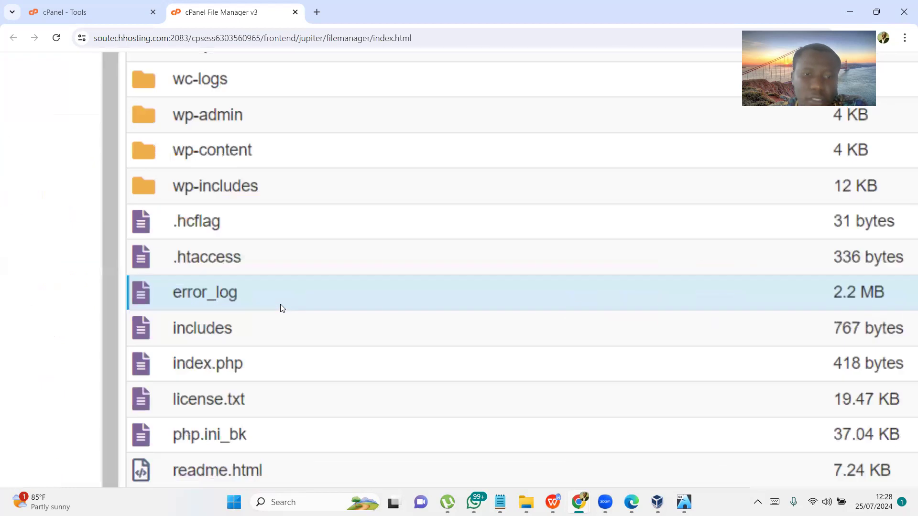
pyautogui.scroll(-3, 282, 308)
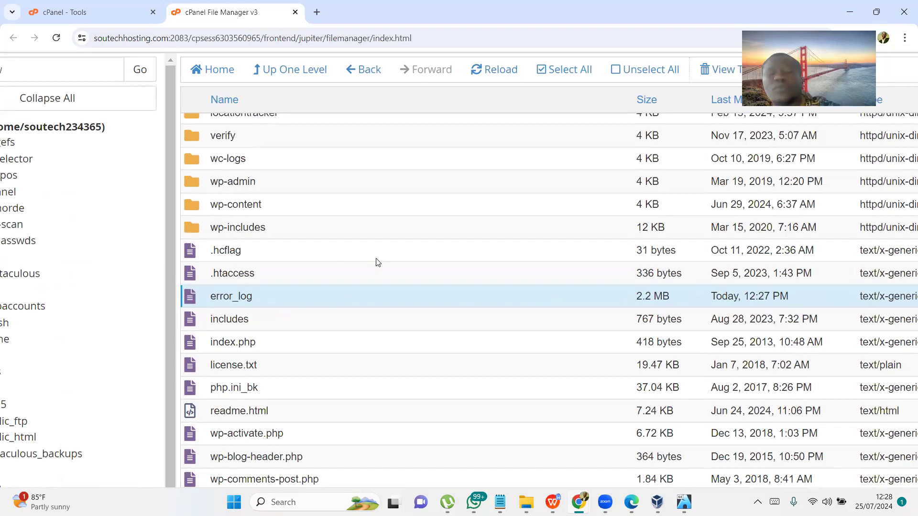
pyautogui.scroll(-1, 213, 248)
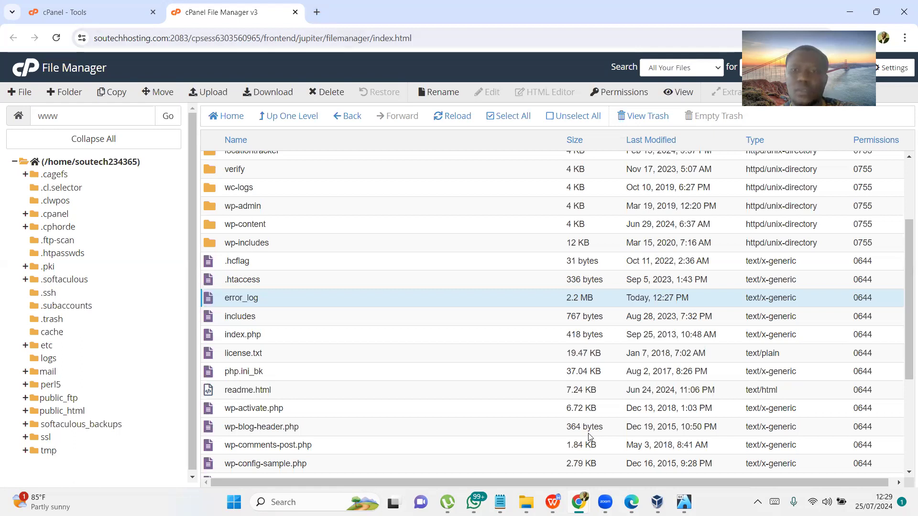
# Switch to the Reading Server Logs document in WPS Office and add the line "Mini Project" below the instructor note
pyautogui.hotkey('alt', 'Tab')
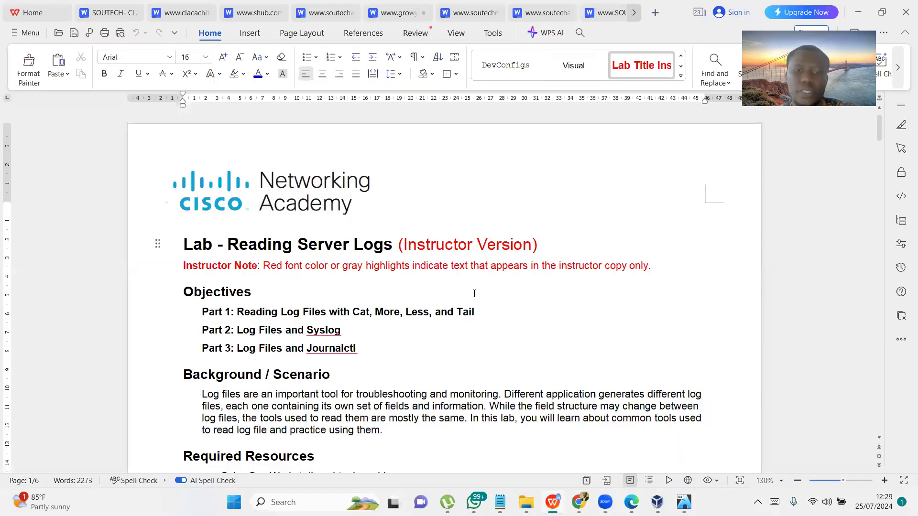
pyautogui.click(682, 262)
pyautogui.press('Return')
pyautogui.press('Return')
pyautogui.write('Mini Project')
pyautogui.press('Return')
# Add the line "( javascript,NodeJs)" under Mini Project
pyautogui.write('-')
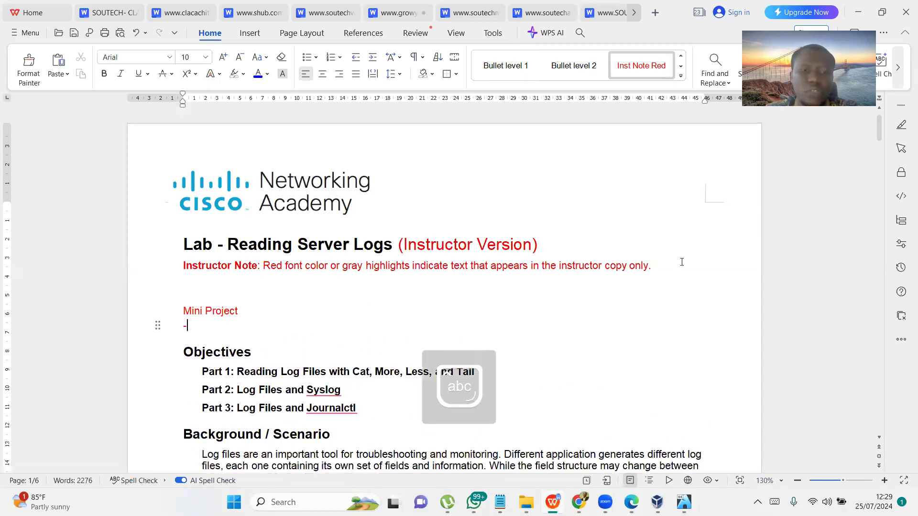
pyautogui.press('BackSpace')
pyautogui.write('( jav')
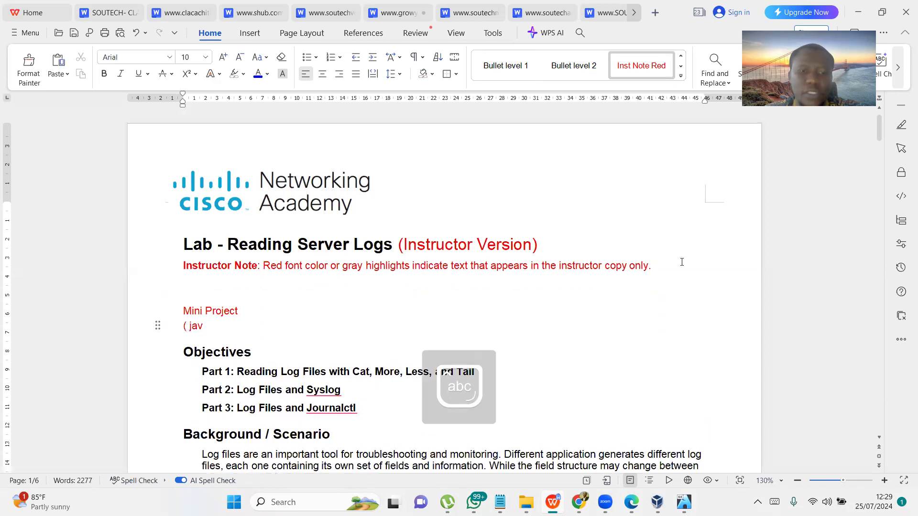
pyautogui.write('ascript,Node')
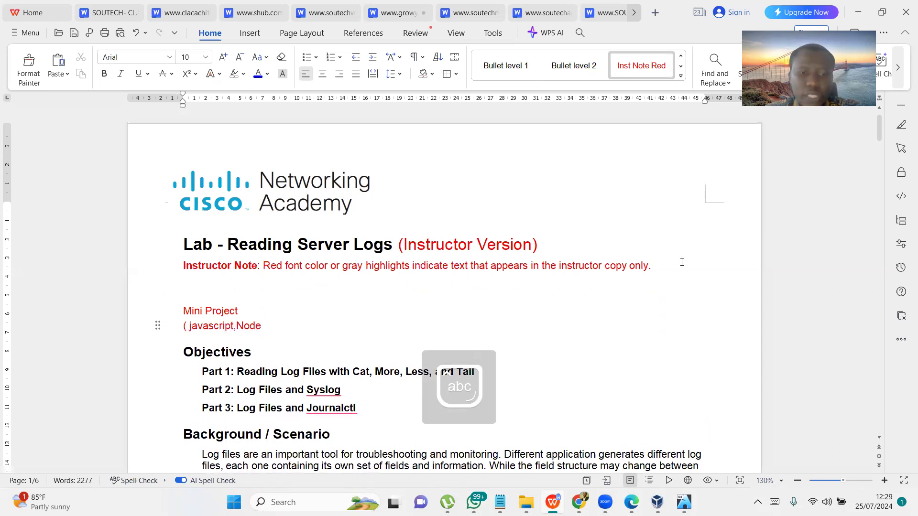
pyautogui.write('Js')
pyautogui.write(')')
pyautogui.press('Return')
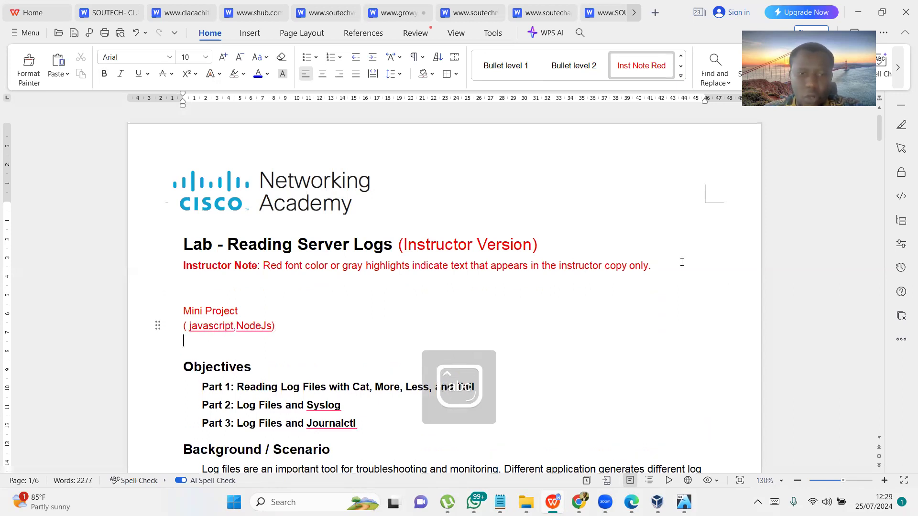
# Add the line "(Python,MySQL)" below the javascript and NodeJs entry
pyautogui.write('(Pyt')
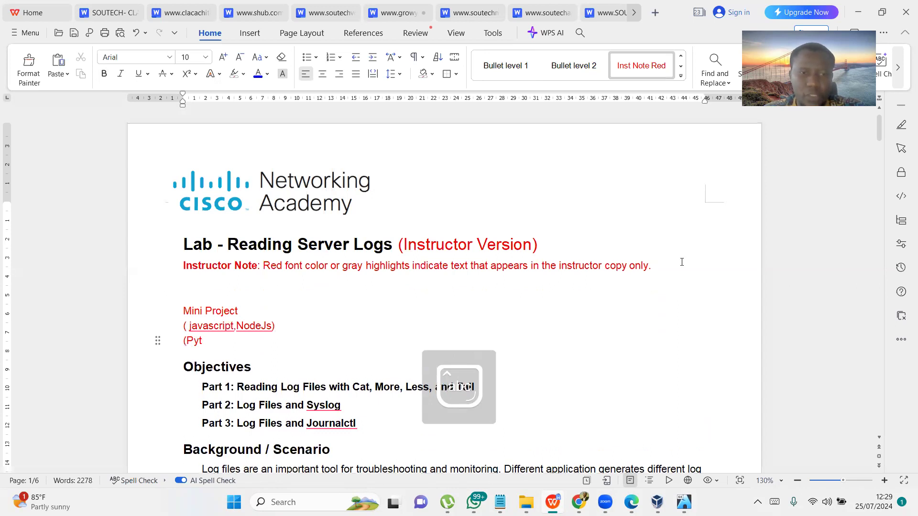
pyautogui.write('hon,Mysql')
pyautogui.press('BackSpace')
pyautogui.press('BackSpace')
pyautogui.write('S')
pyautogui.press('BackSpace')
pyautogui.press('BackSpace')
pyautogui.write('SQL')
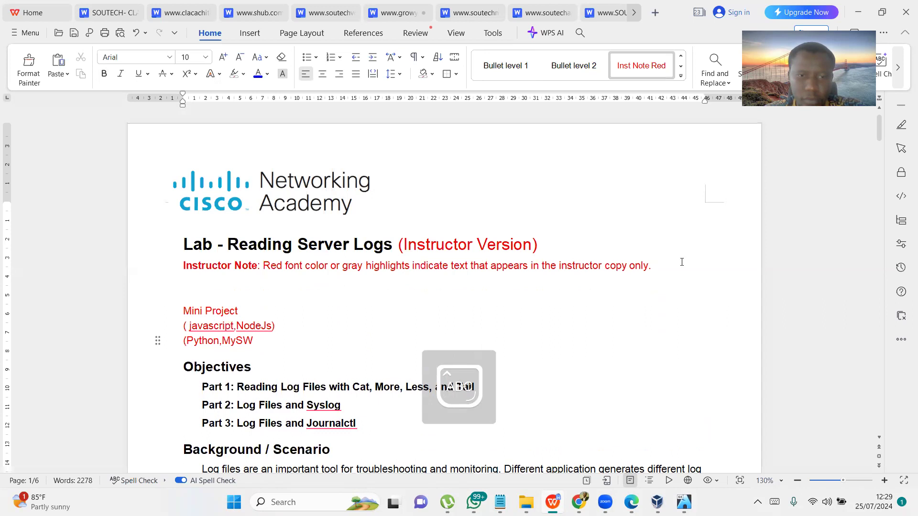
pyautogui.write(')')
pyautogui.press('Return')
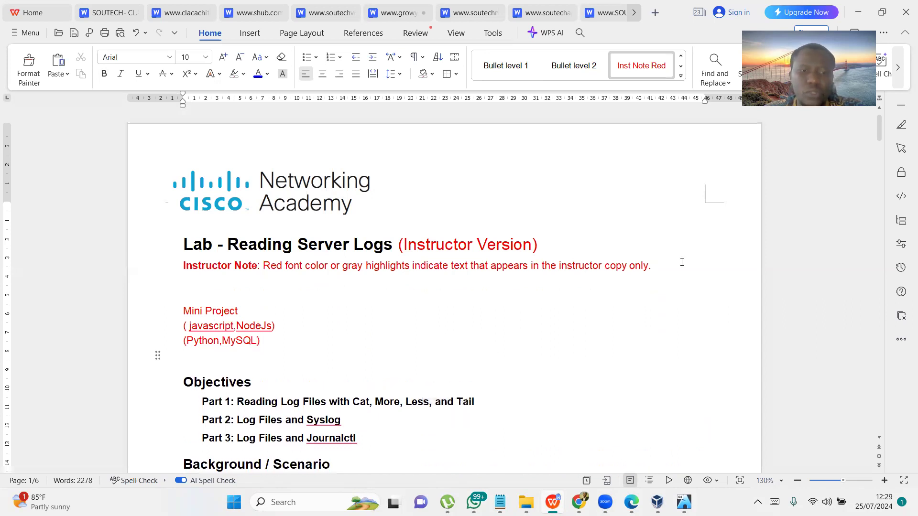